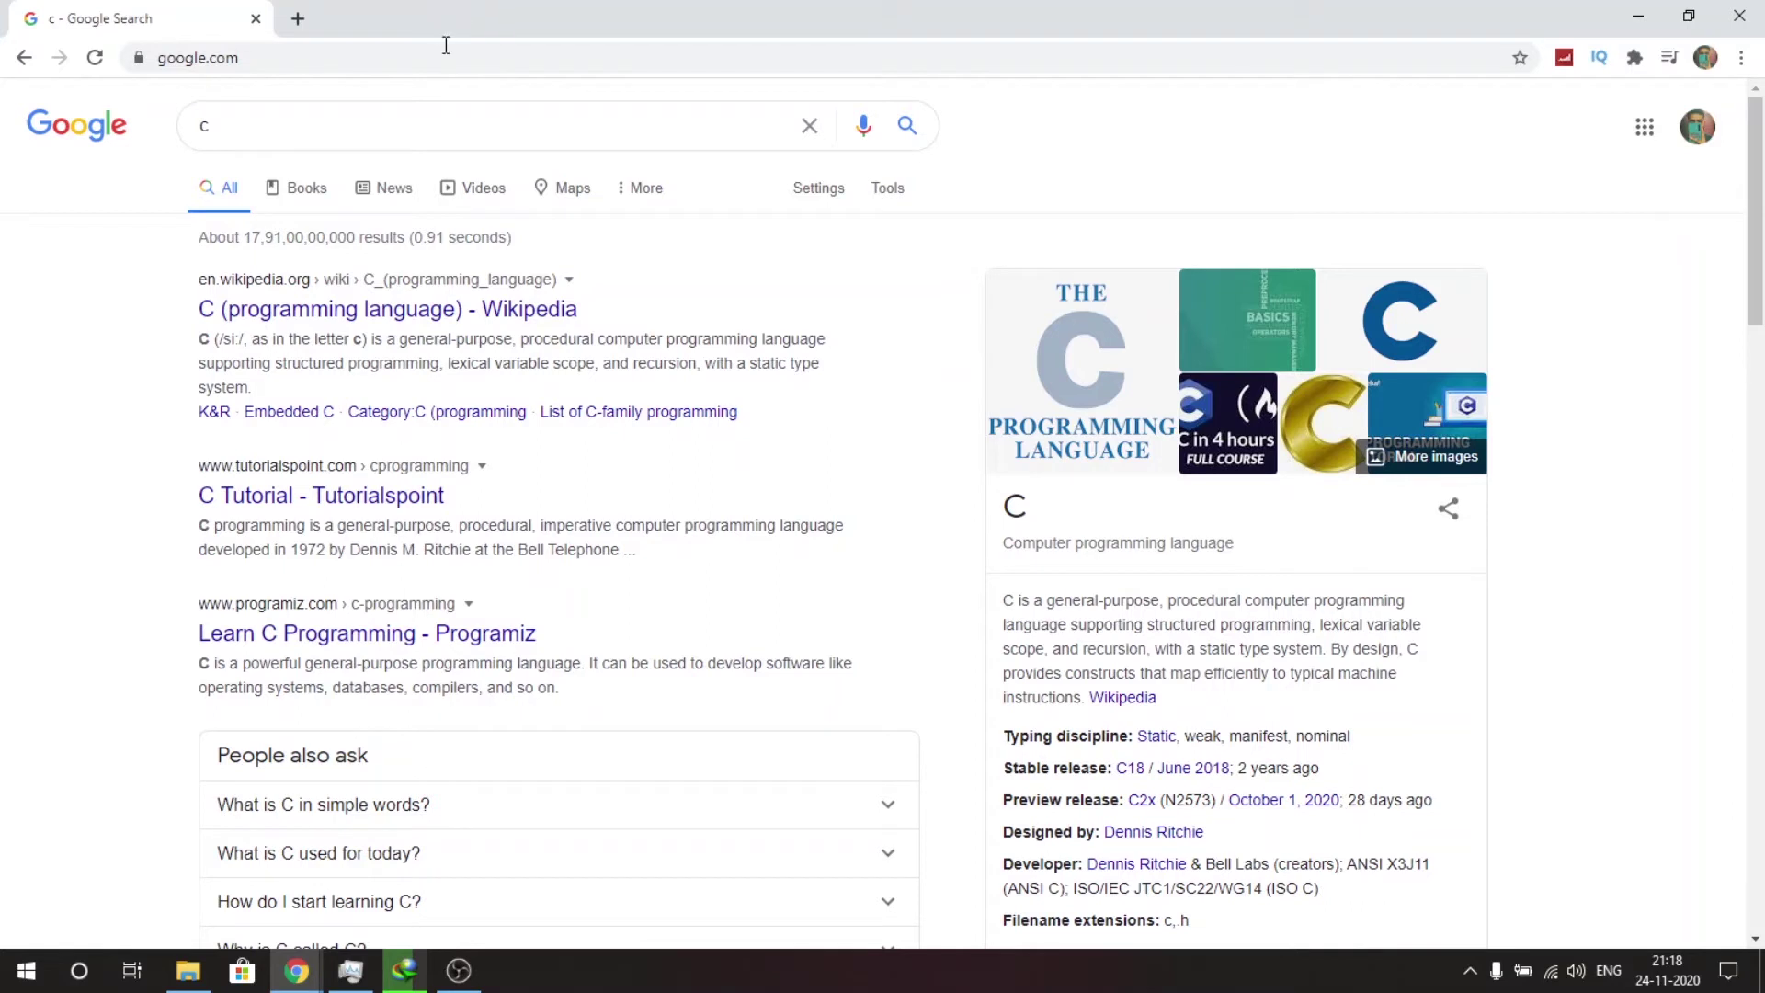
# Extend the query to 'c online compiler' via the suggestion list and run the search
pyautogui.click(436, 135)
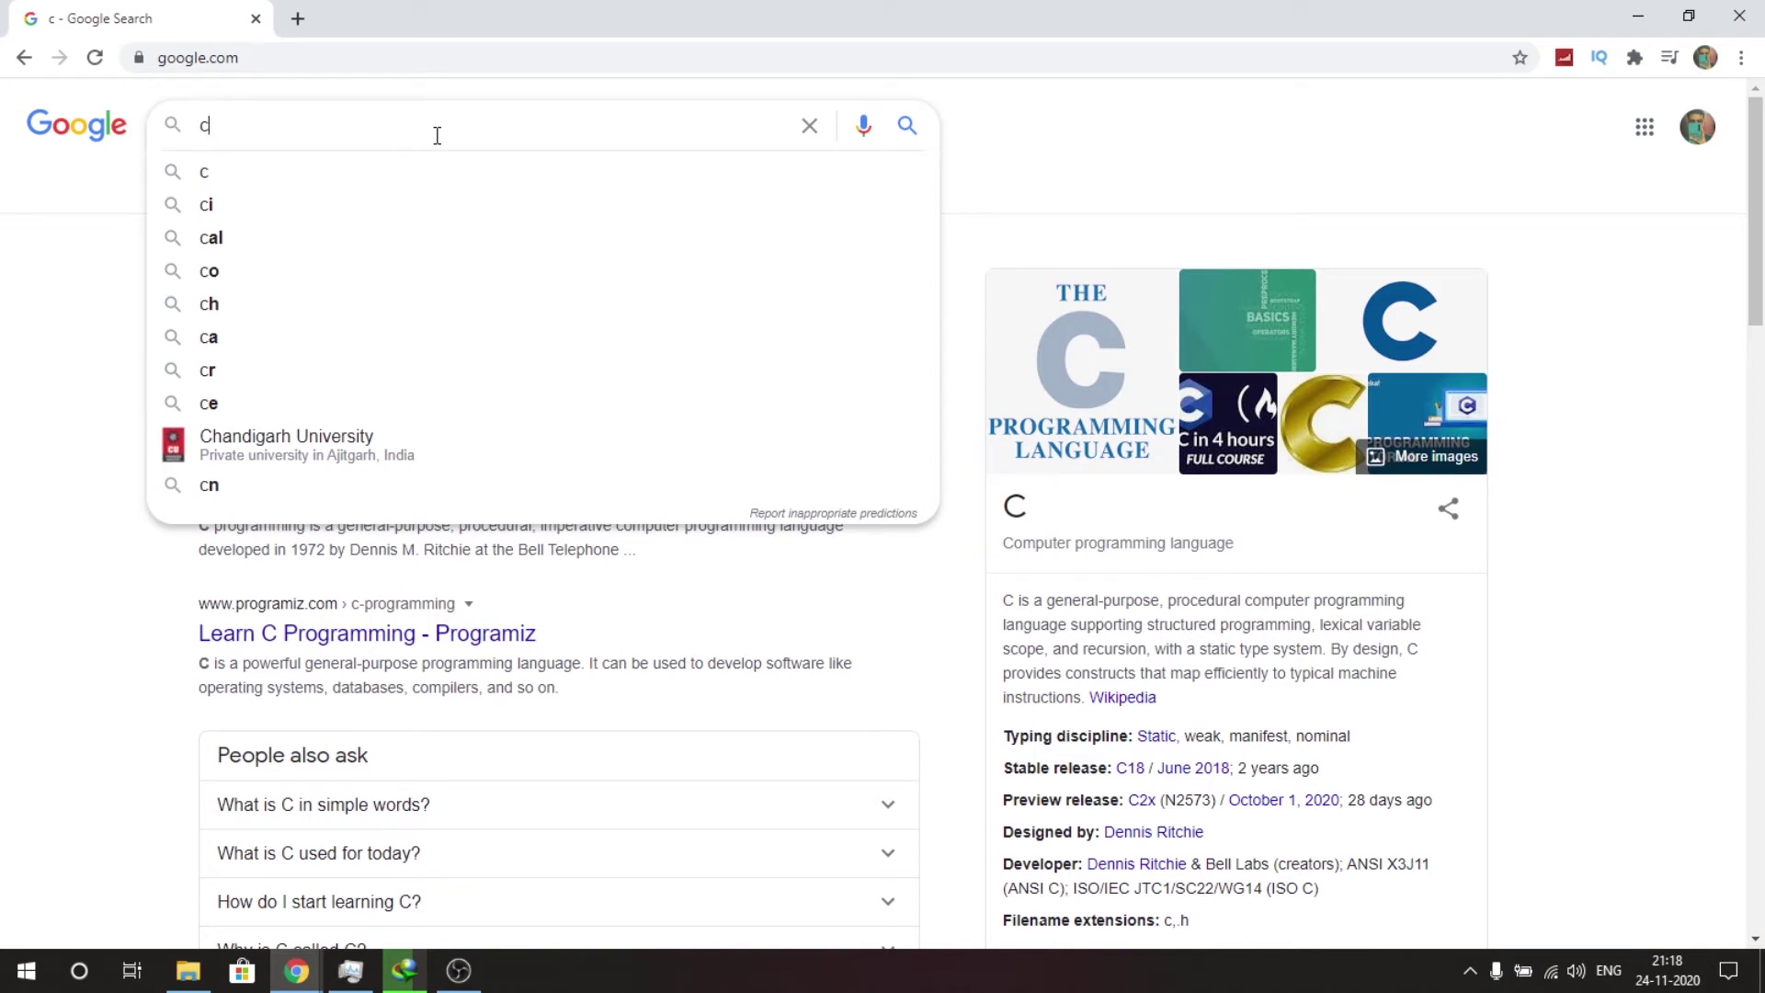
pyautogui.write(' online')
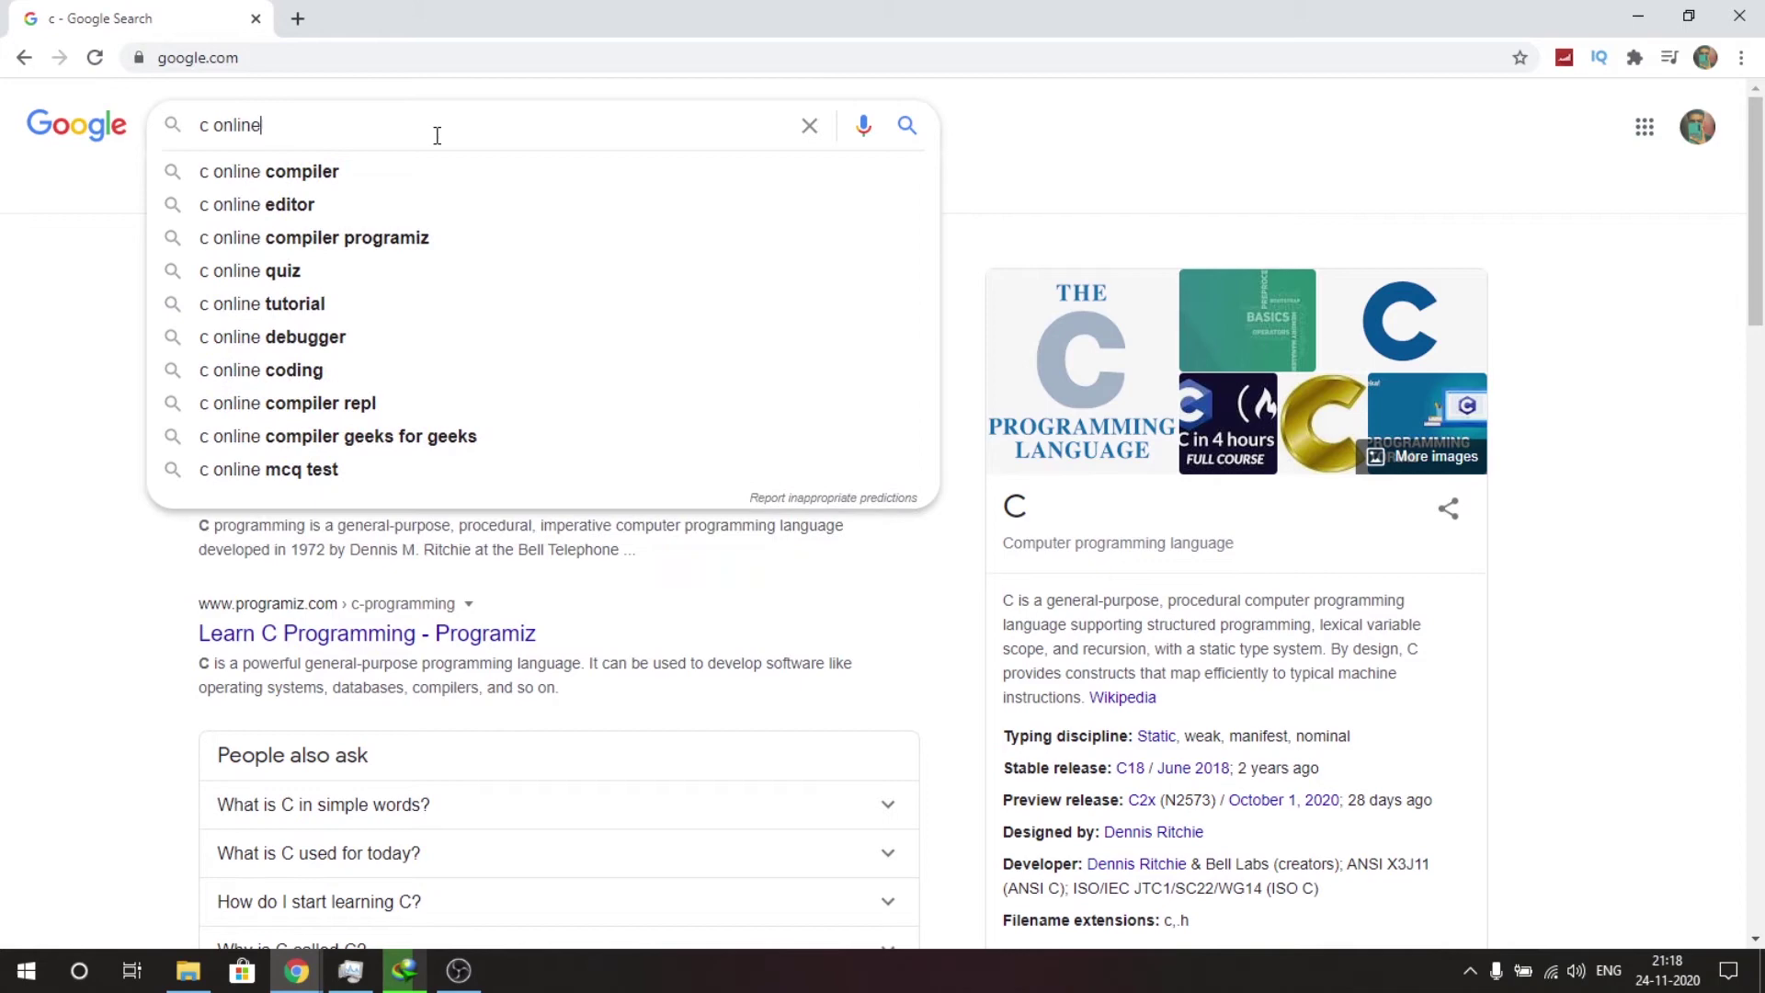
pyautogui.press('Down')
pyautogui.press('Down')
pyautogui.press('Up')
pyautogui.press('Return')
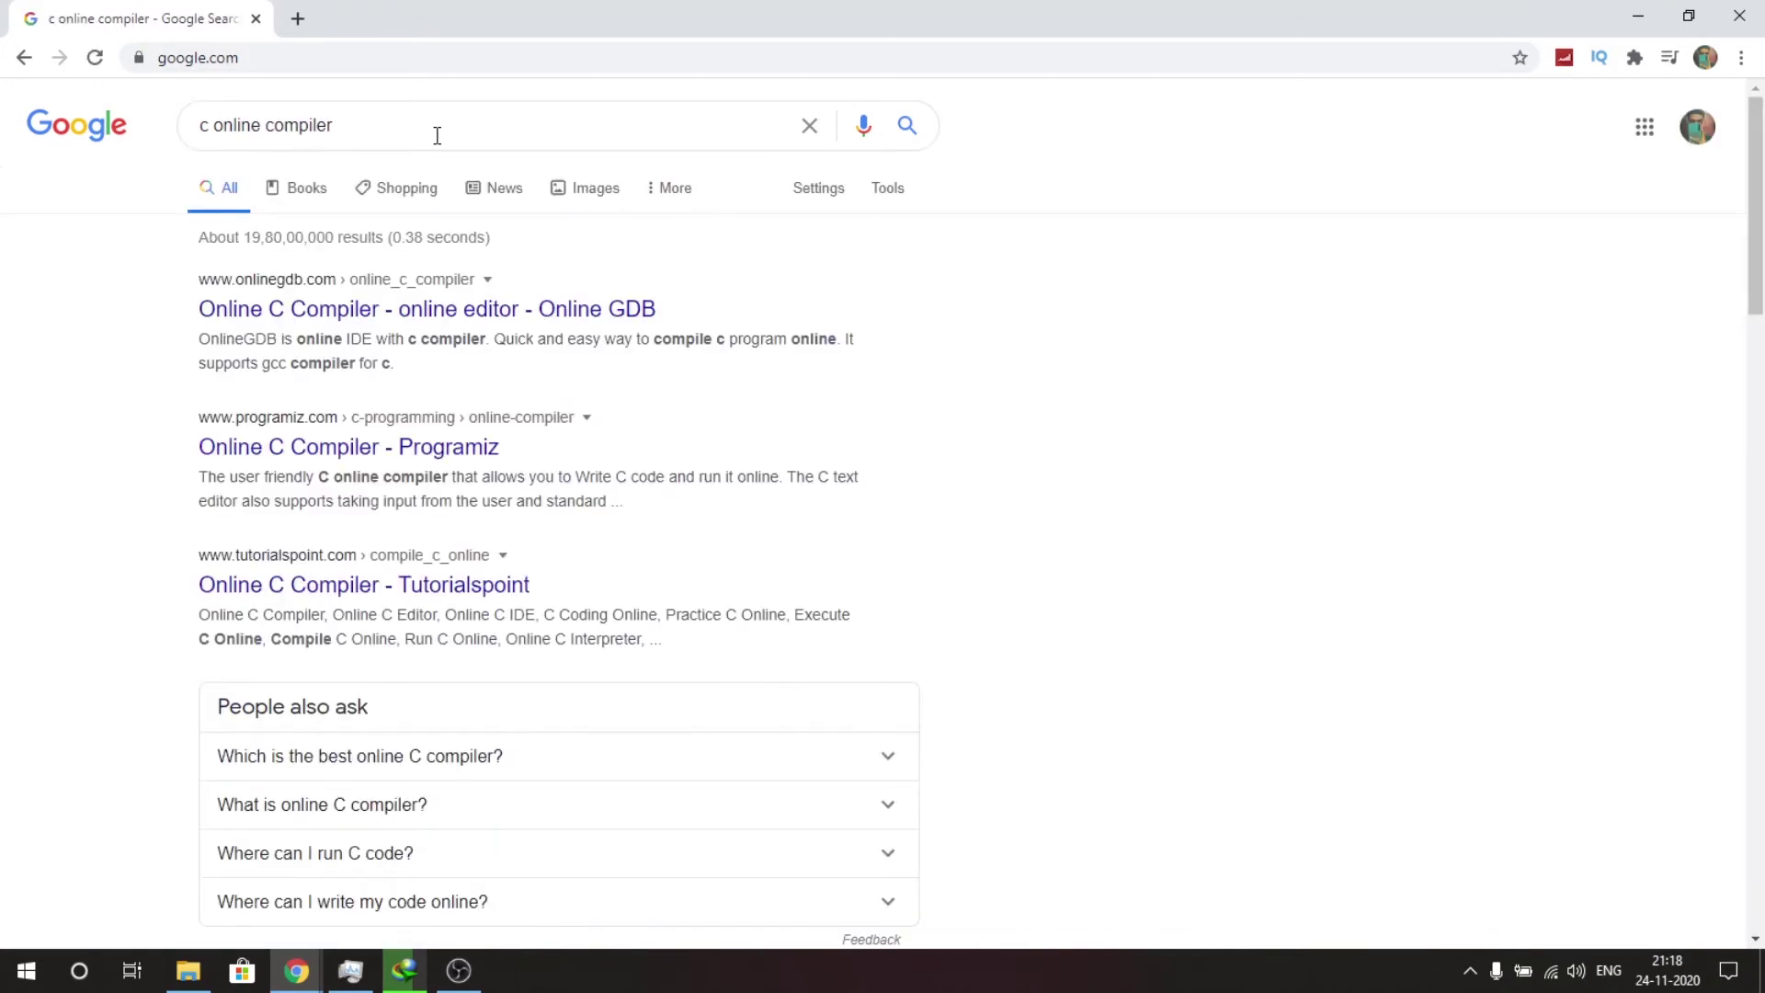
# Follow the OnlineGDB result to load the online C compiler with main.c
pyautogui.click(274, 316)
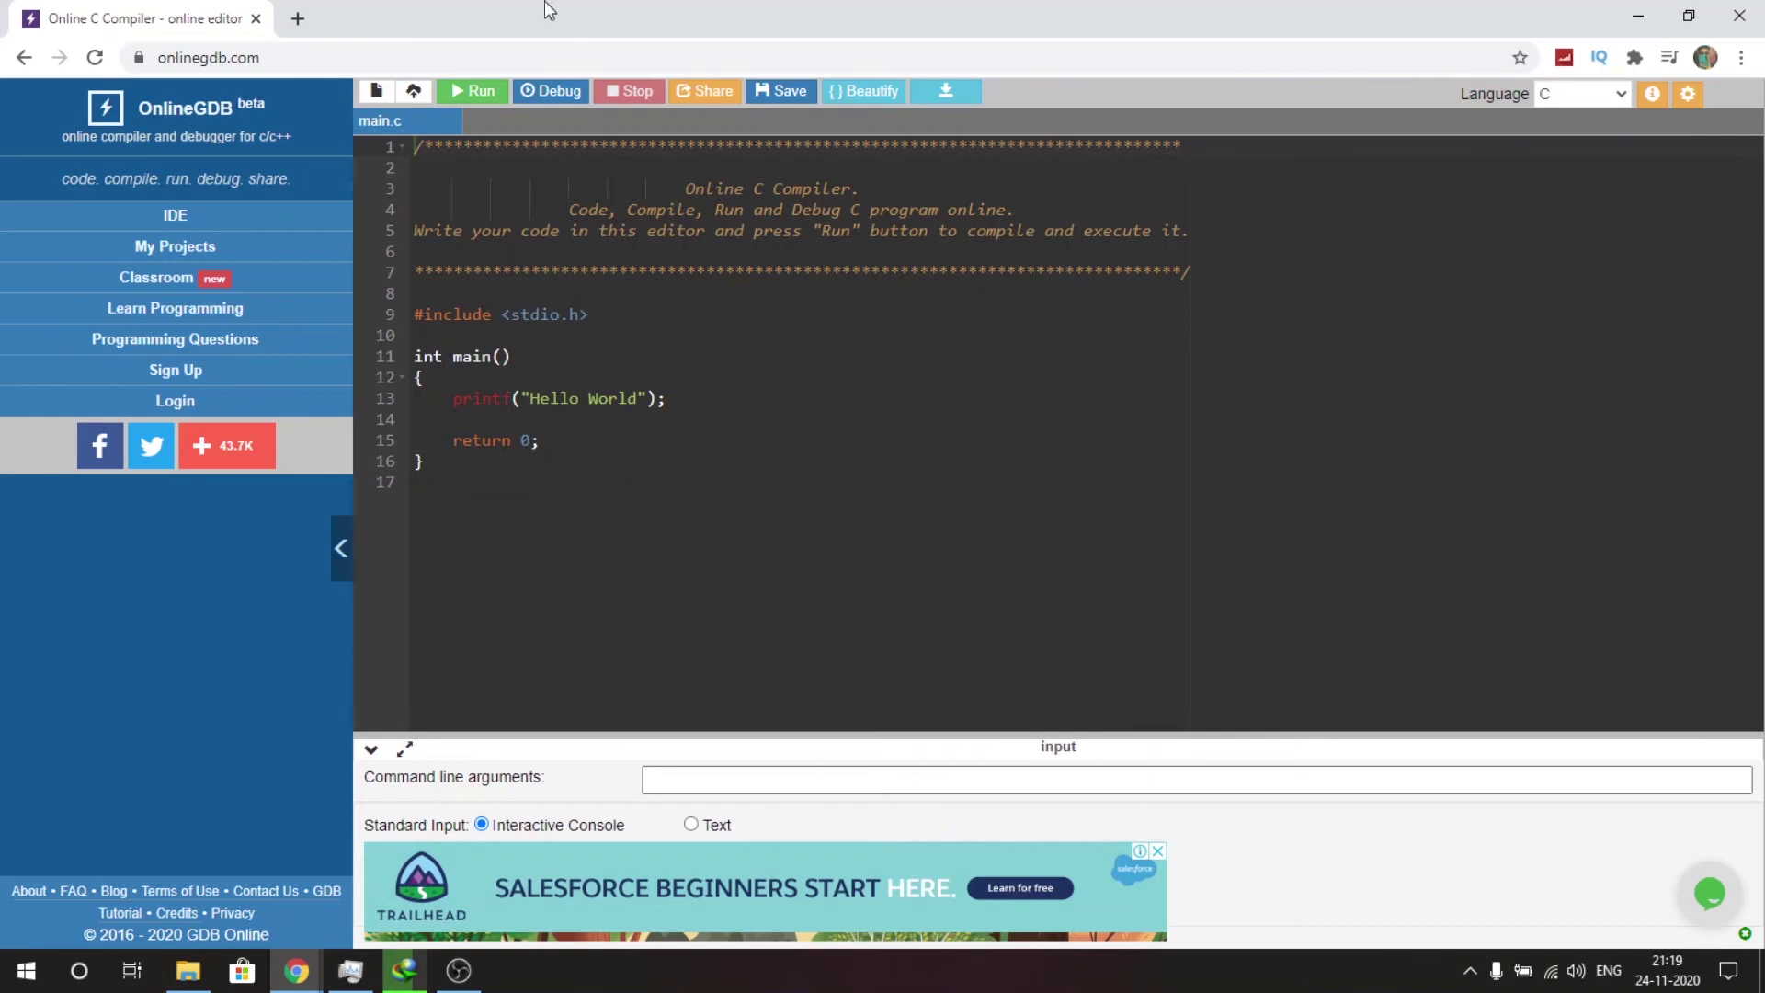
# Run the default Hello World program with the green Run button
pyautogui.click(485, 92)
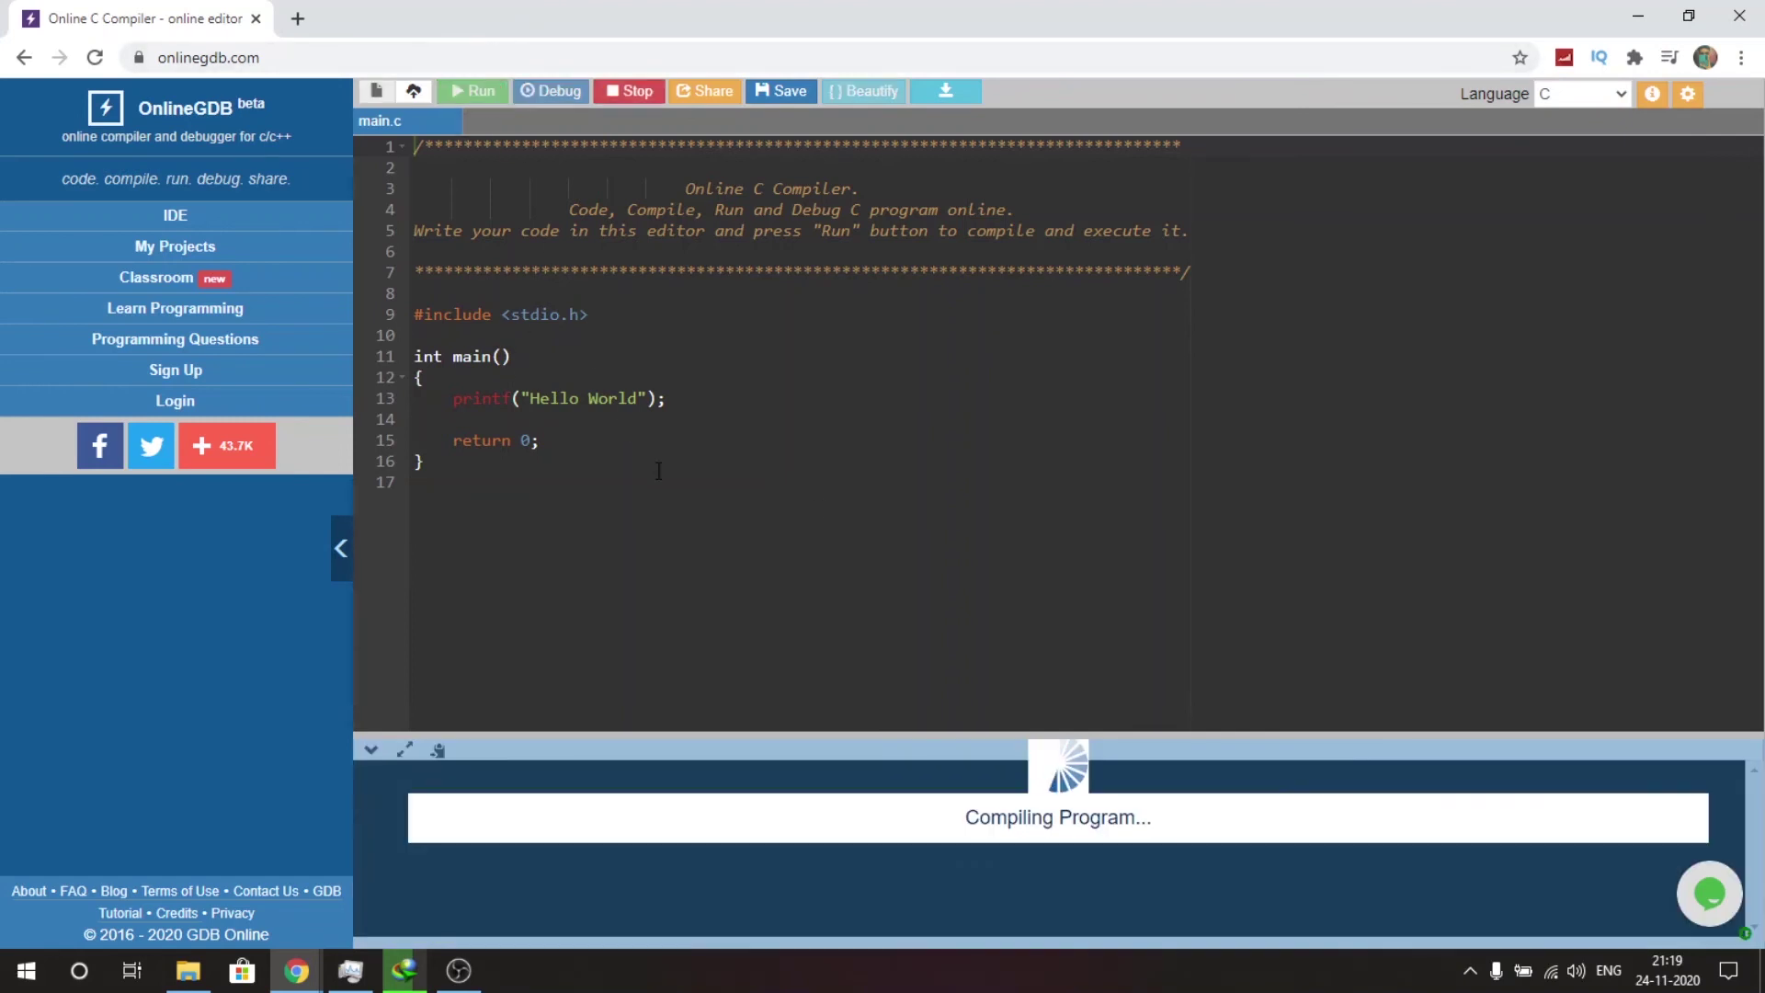